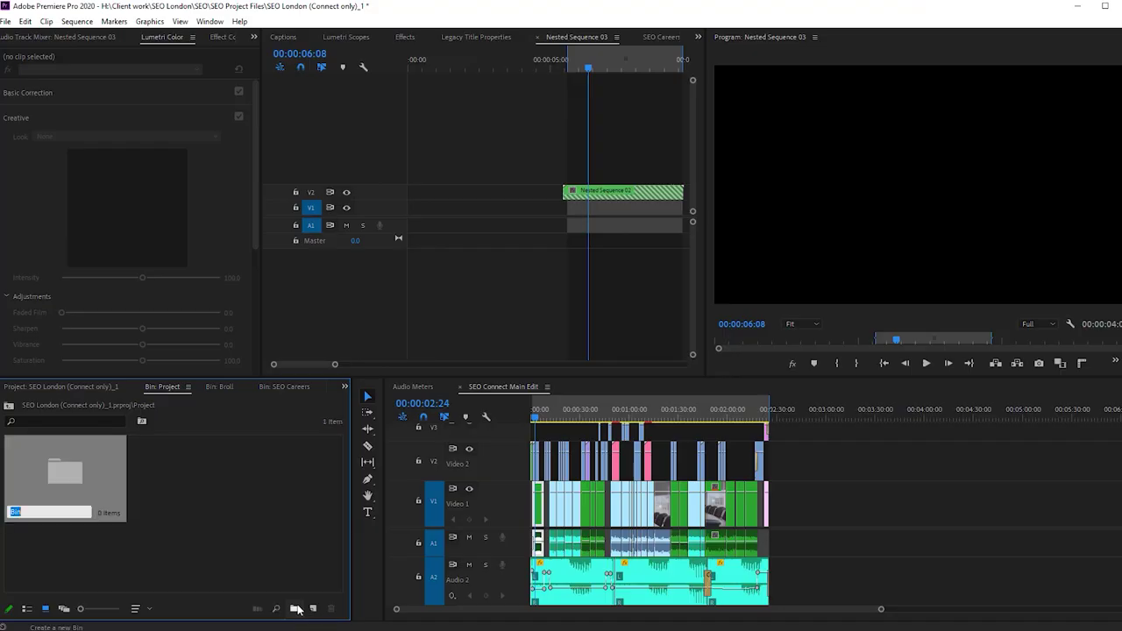
Step: Name the new Project panel bin 'Footage'
type("Footage")
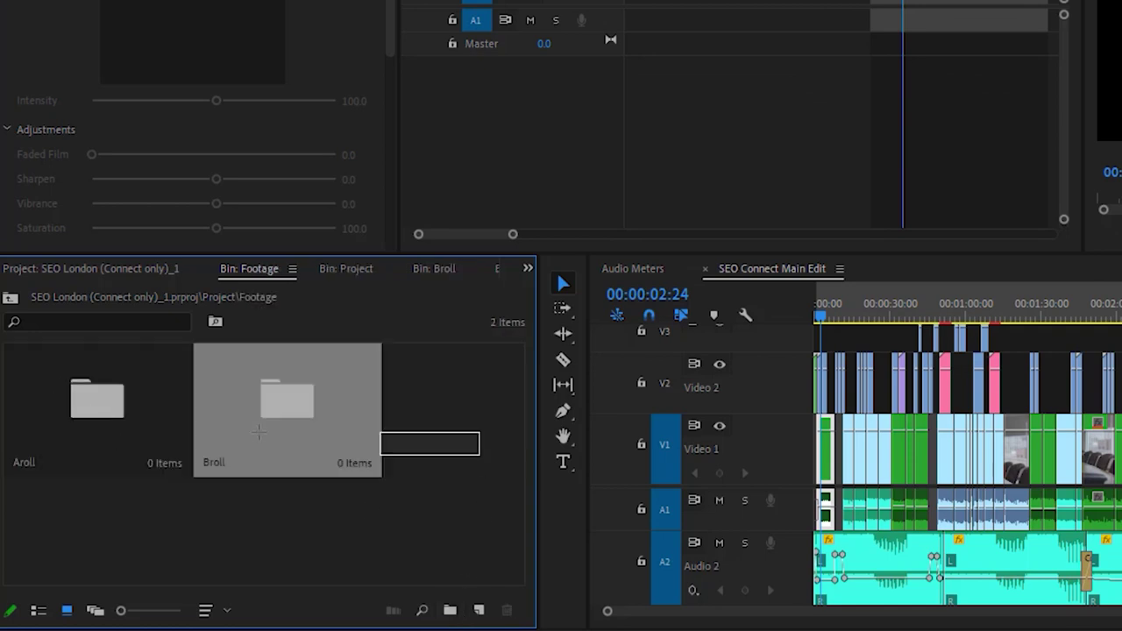
Step: Browse the Aroll, Broll and SFX bins to check their clips
left_click(151, 535)
double_click(105, 423)
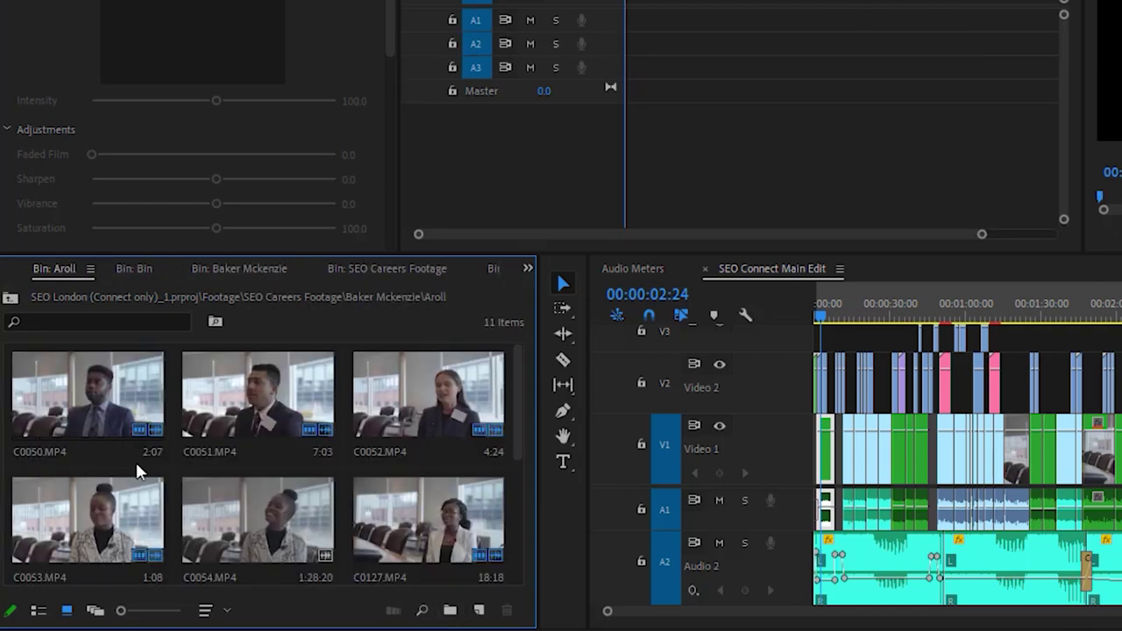
left_click(238, 268)
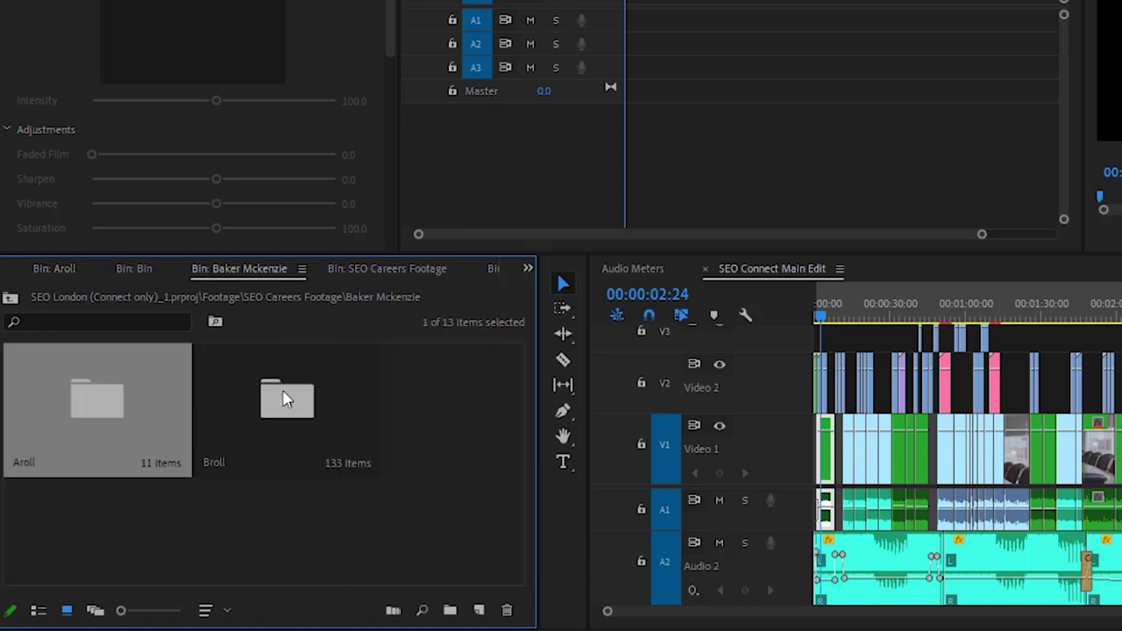
double_click(288, 398)
left_click_drag(520, 353, 517, 362)
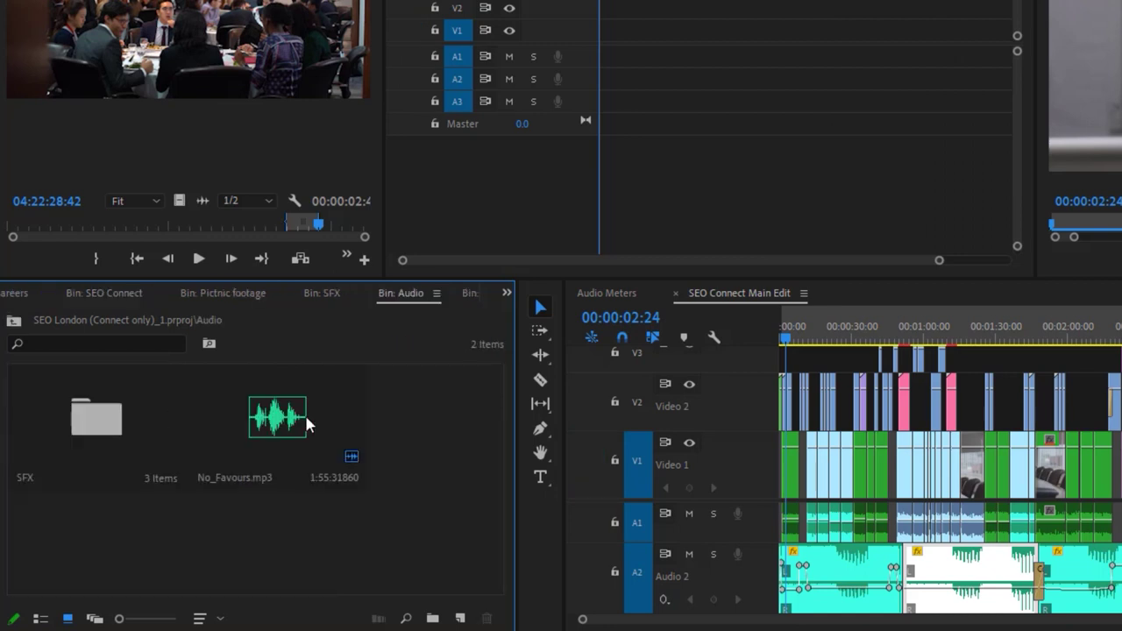
double_click(88, 417)
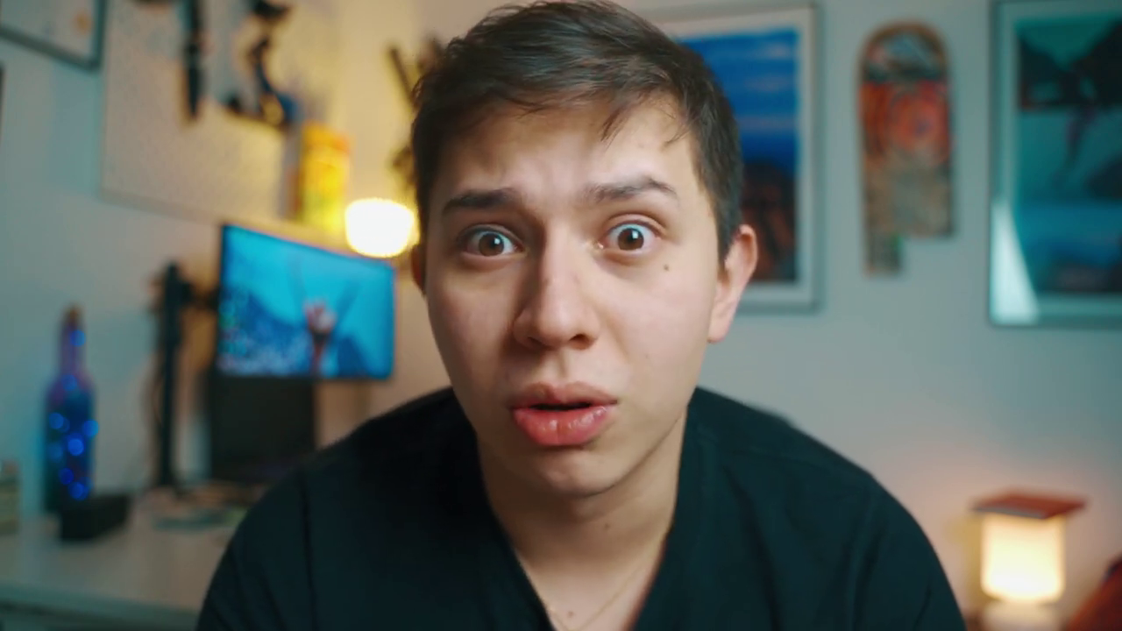
Step: Create the Sequences bin at the project's top level and view its contents
type("r")
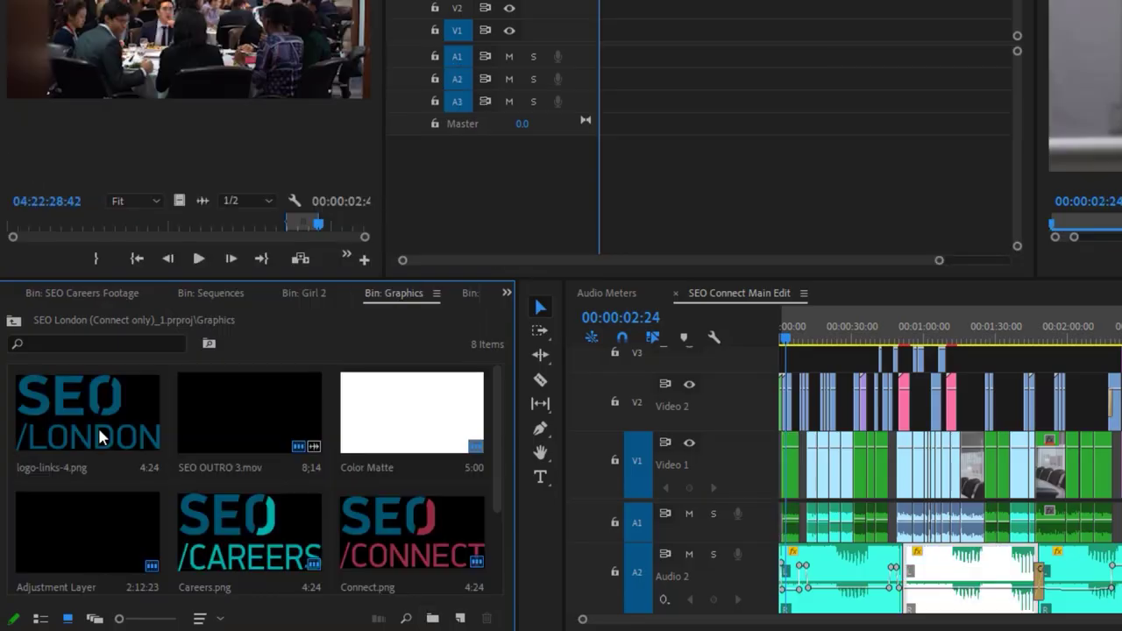
left_click_drag(494, 447, 505, 537)
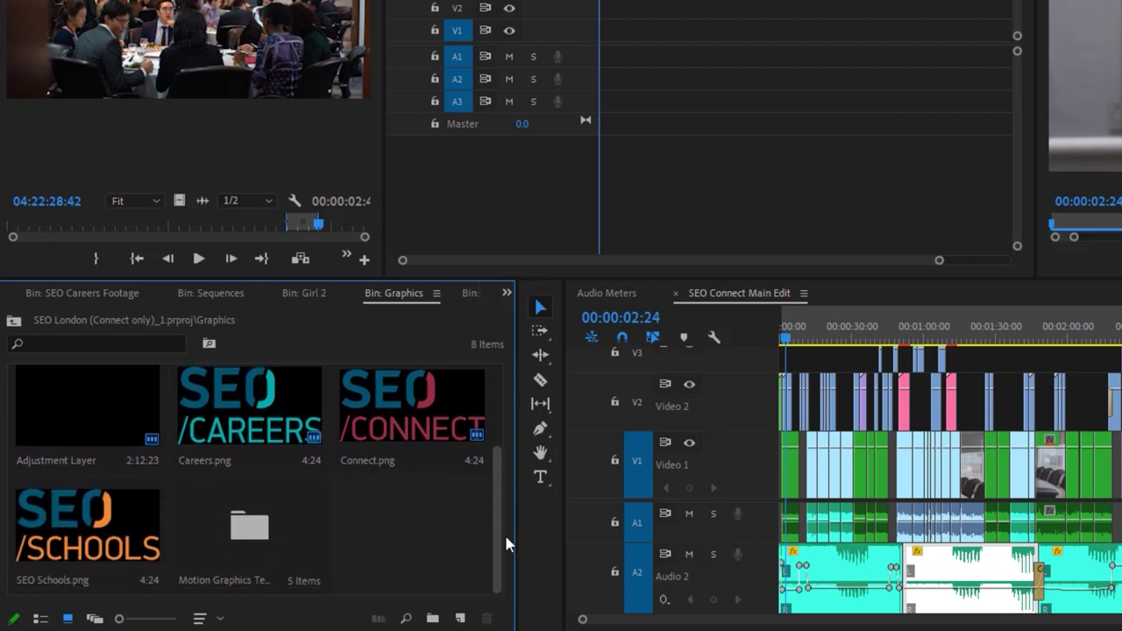
left_click(15, 322)
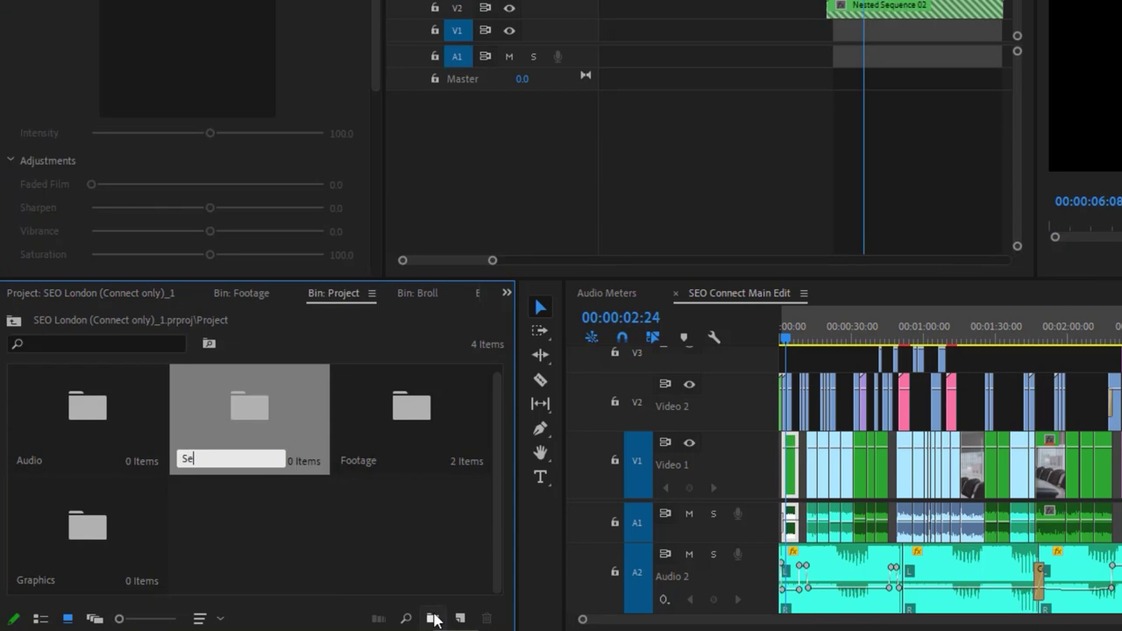
left_click(401, 561)
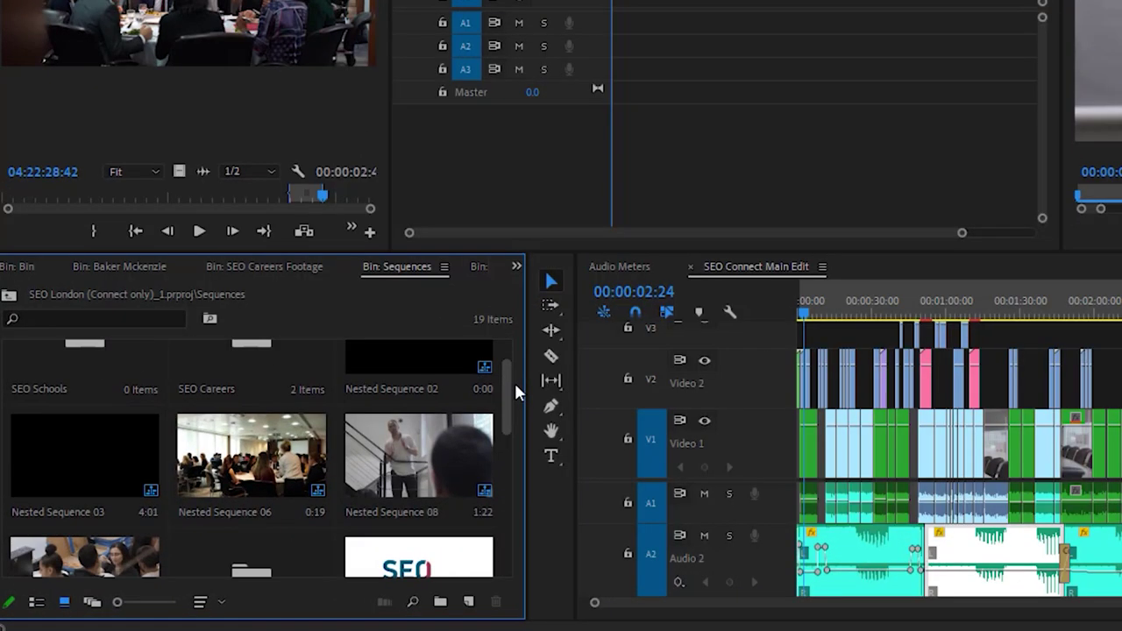
scroll(514, 381, "down", 5)
scroll(529, 428, "down", 2)
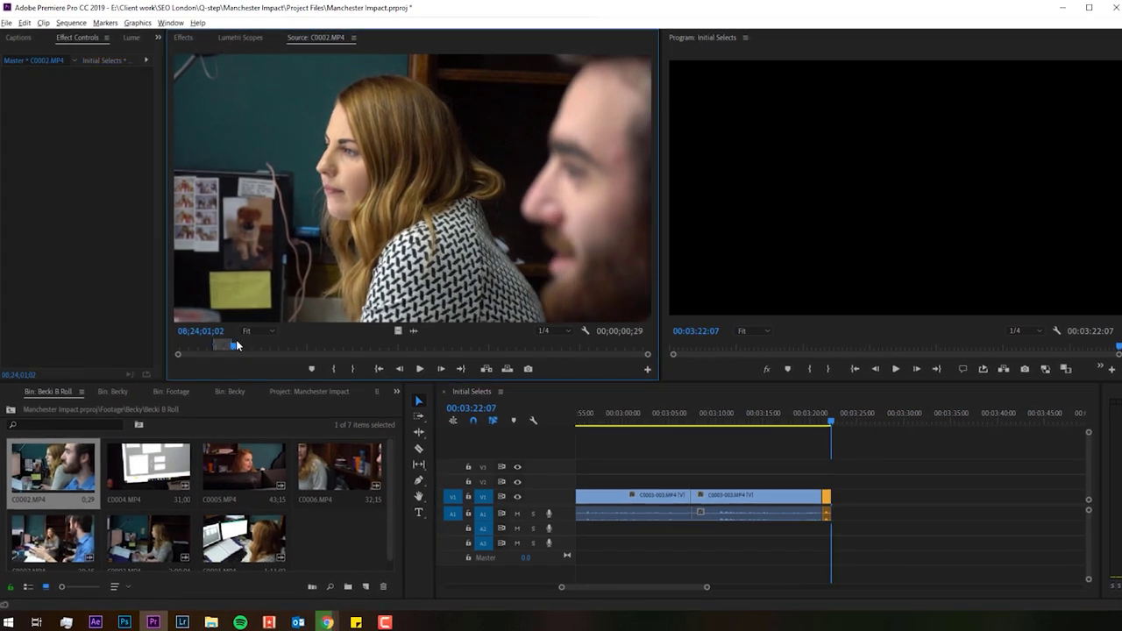
Step: Scrub clips C0004 and C0005 in the Source Monitor to pick usable sections
left_click_drag(236, 345, 551, 355)
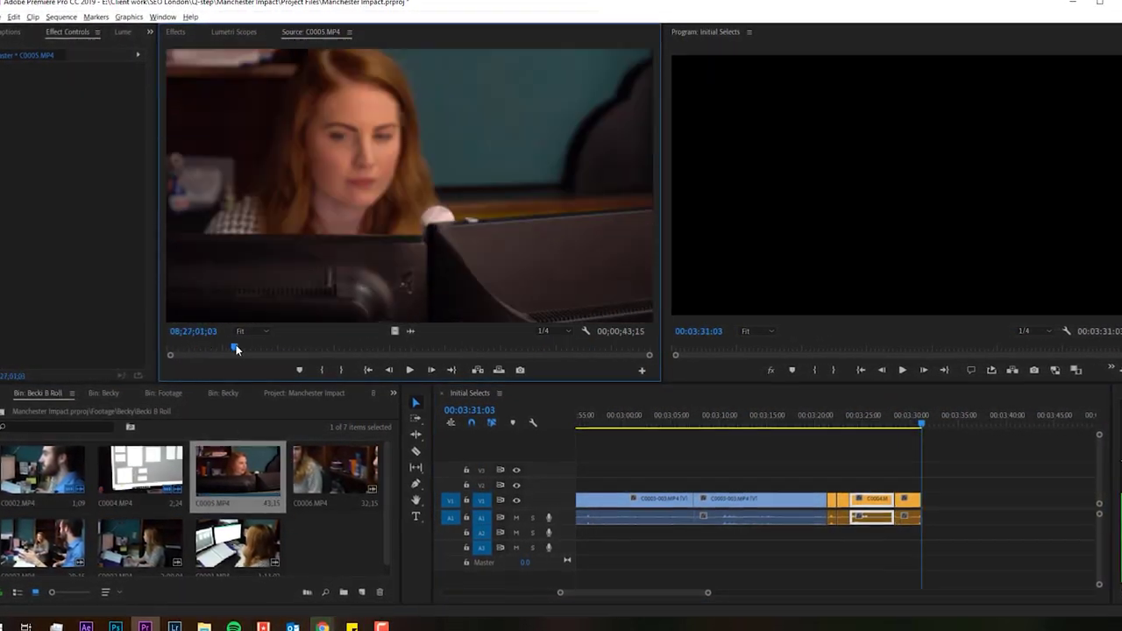
left_click_drag(225, 350, 458, 355)
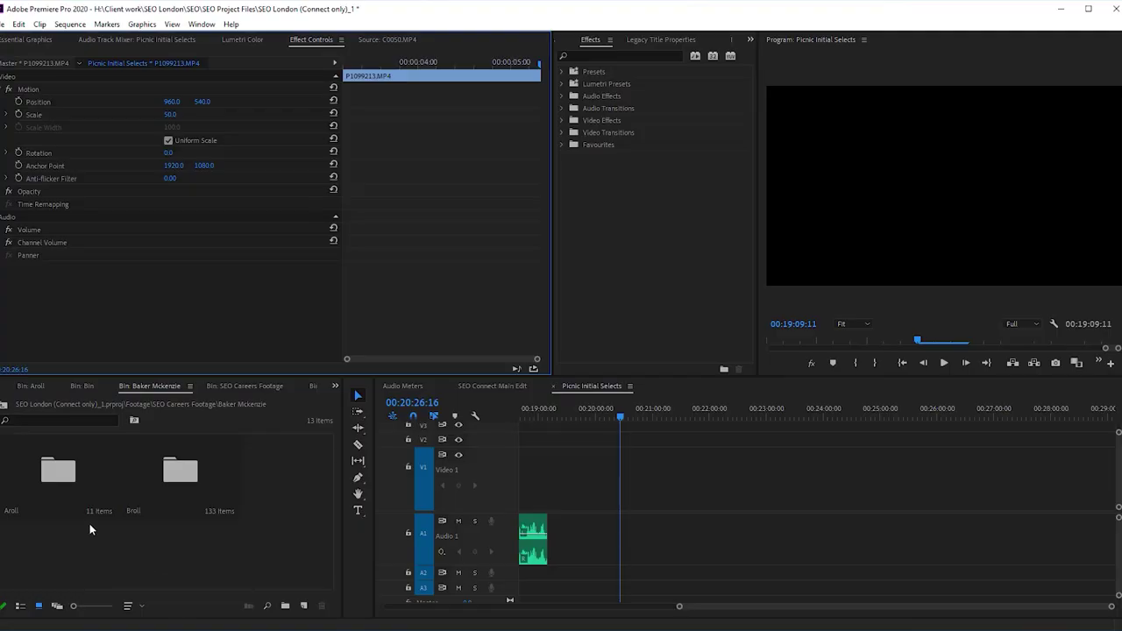
Step: Add marked sections of interview clip C0050 from the Aroll bin to Picnic Initial Selects
double_click(50, 476)
double_click(57, 473)
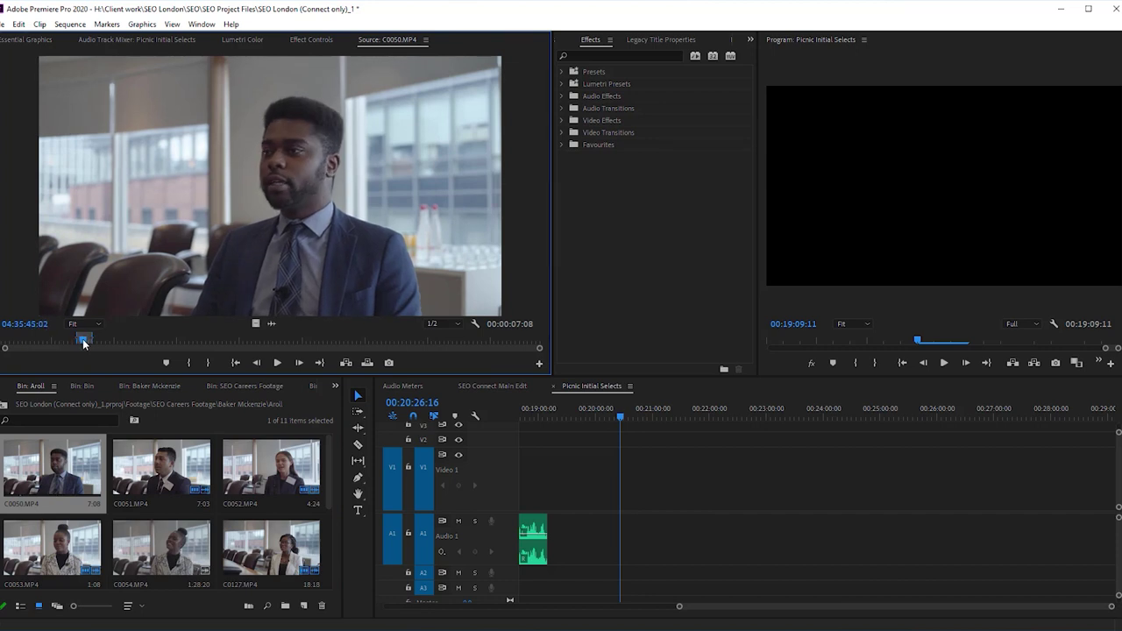
left_click_drag(641, 544, 641, 544)
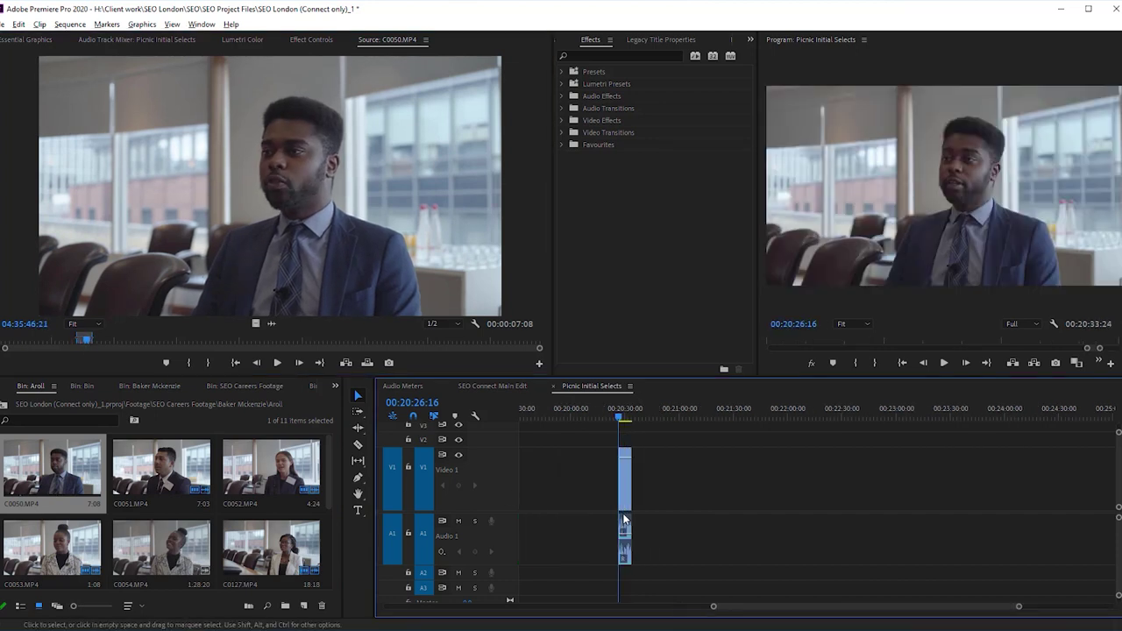
key("backslash")
key("period")
left_click(262, 340)
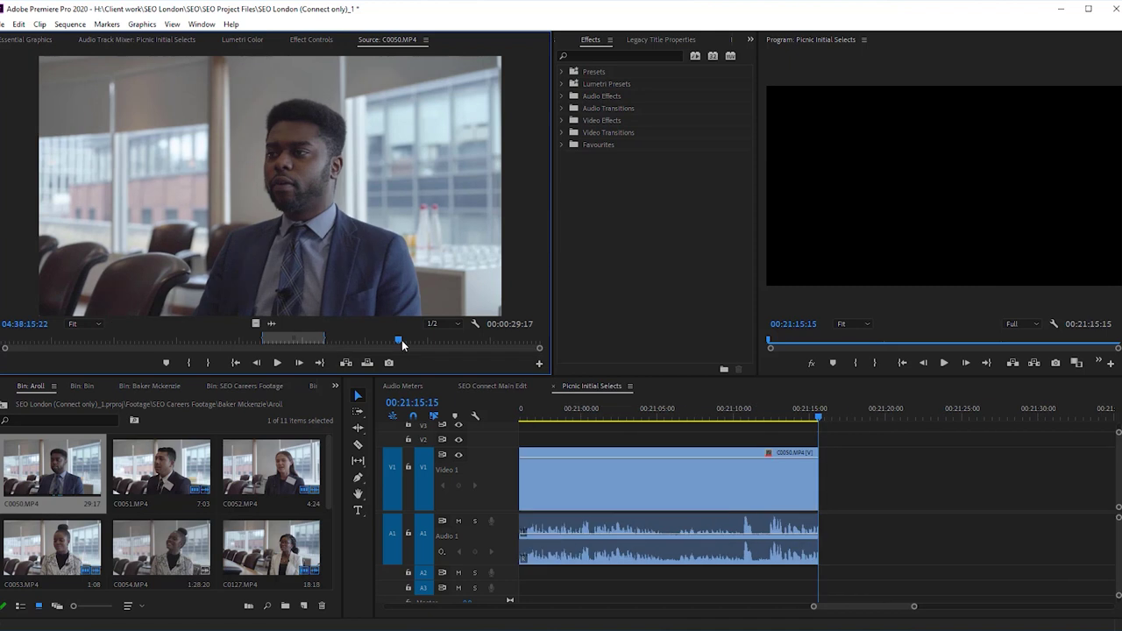
Step: Load C0051 and add its marked sections to the end of the sequence
double_click(161, 469)
key("period")
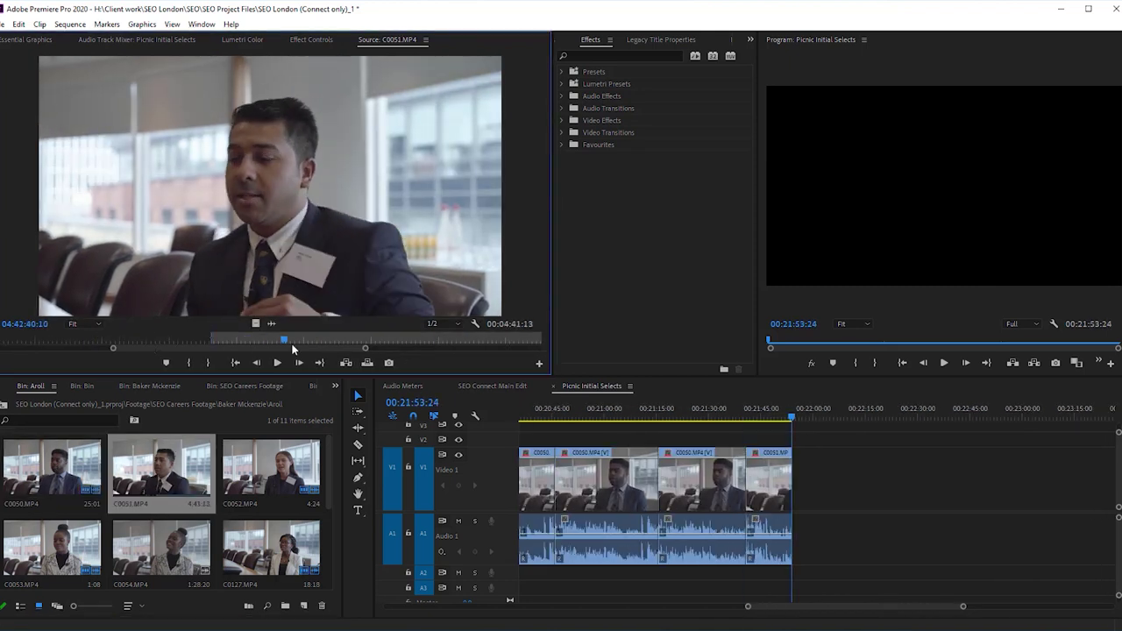
key("period")
key("period")
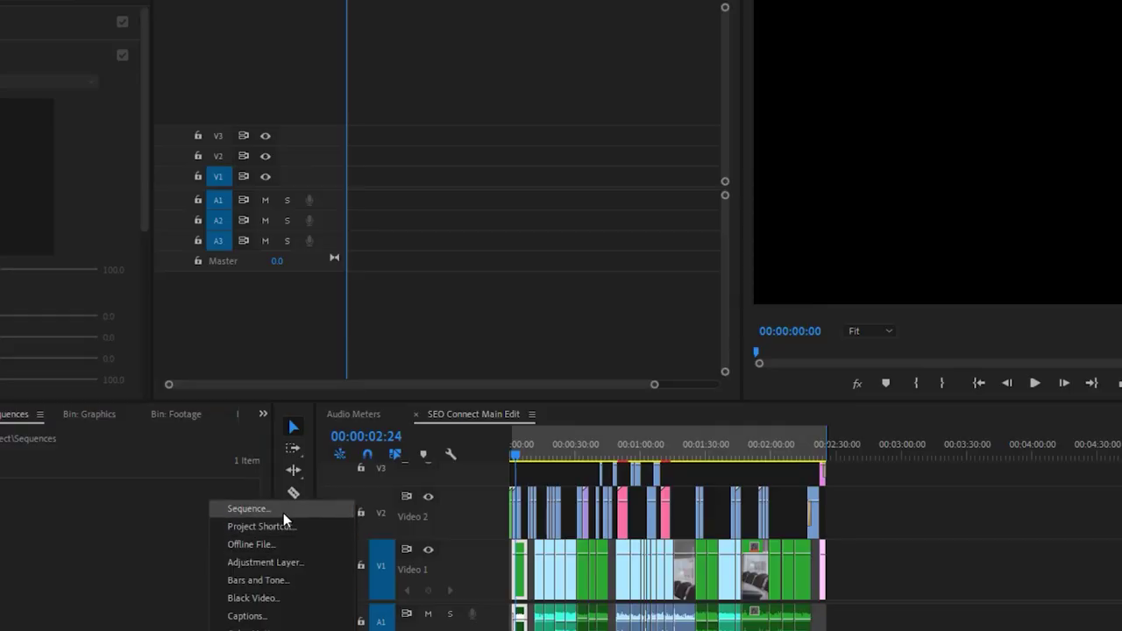
Step: Start a new sequence from the Project panel's New Item menu
left_click(283, 513)
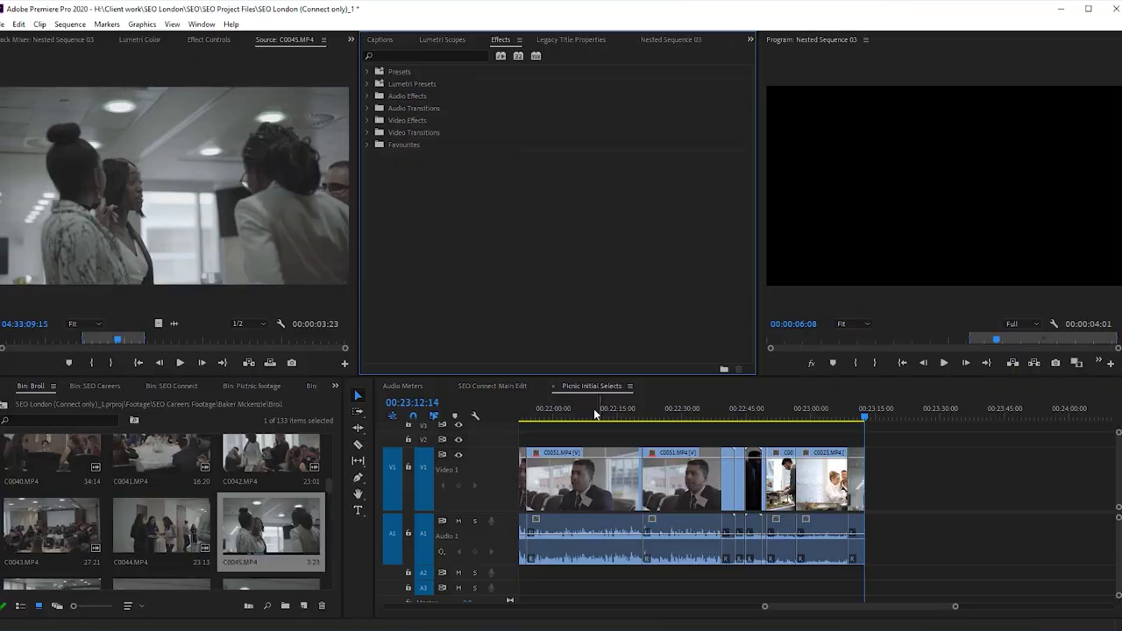
Step: Dock the Picnic Initial Selects timeline above the main edit and lay in the No_Favours music
left_click_drag(589, 391, 572, 185)
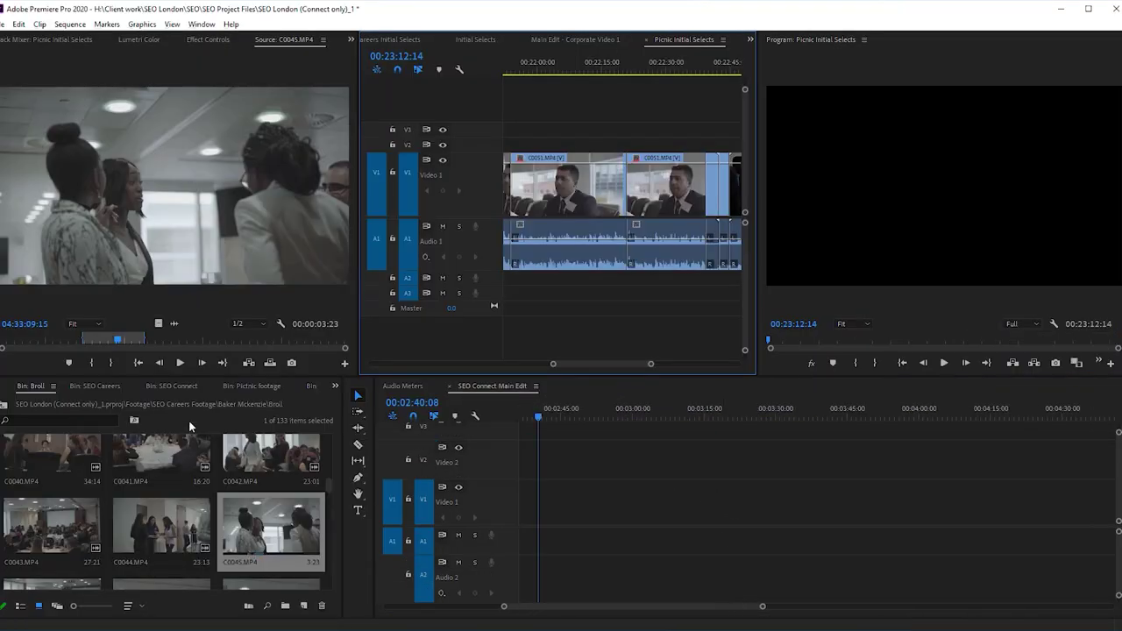
scroll(175, 386, "down", 5)
mouse_move(179, 470)
left_mouse_down()
mouse_move(611, 538)
mouse_move(549, 548)
left_mouse_up()
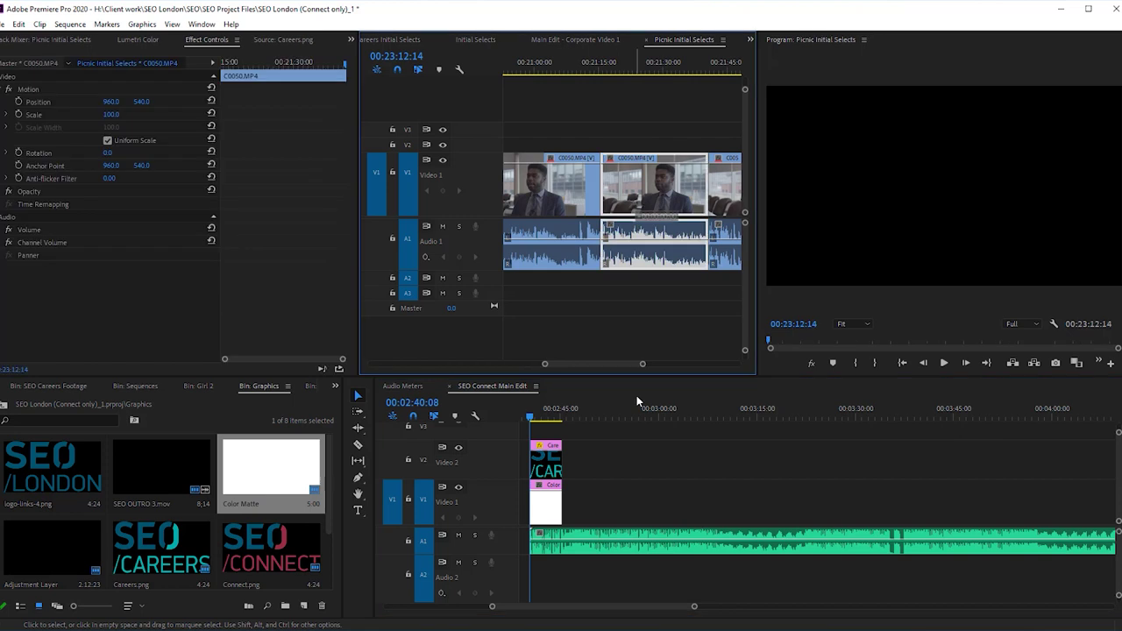
Step: Add interview C0050 with b-roll C0009 and C0011 above it, then trim and reposition them
left_click_drag(652, 186, 590, 547)
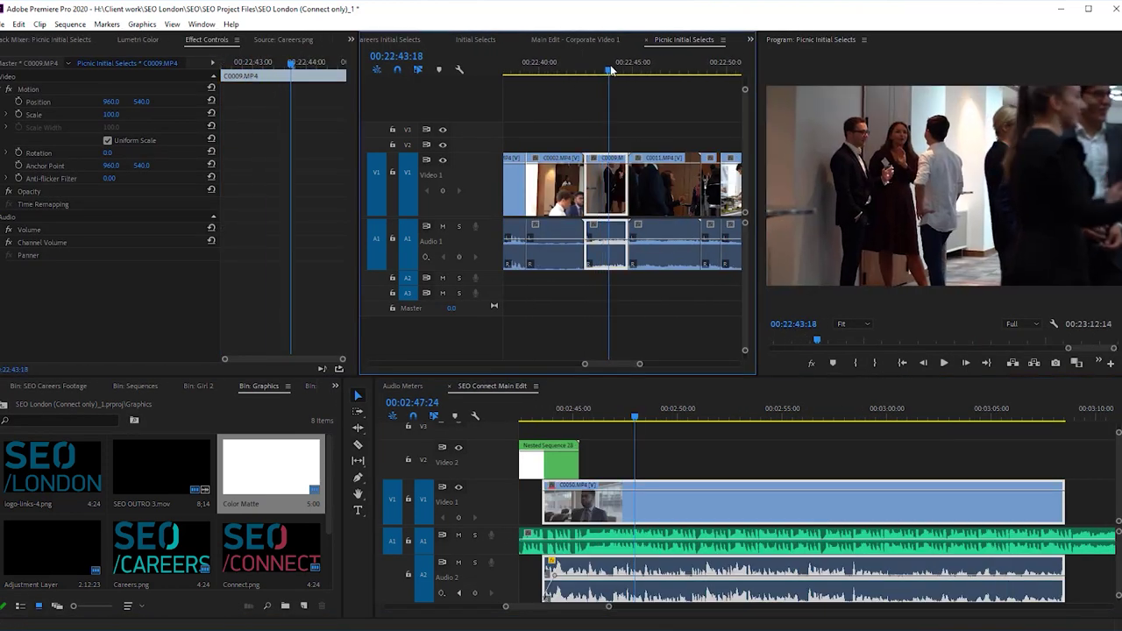
left_click_drag(611, 186, 666, 460)
left_click_drag(592, 419, 706, 419)
left_click_drag(763, 460, 743, 460)
left_click_drag(822, 507, 1109, 507)
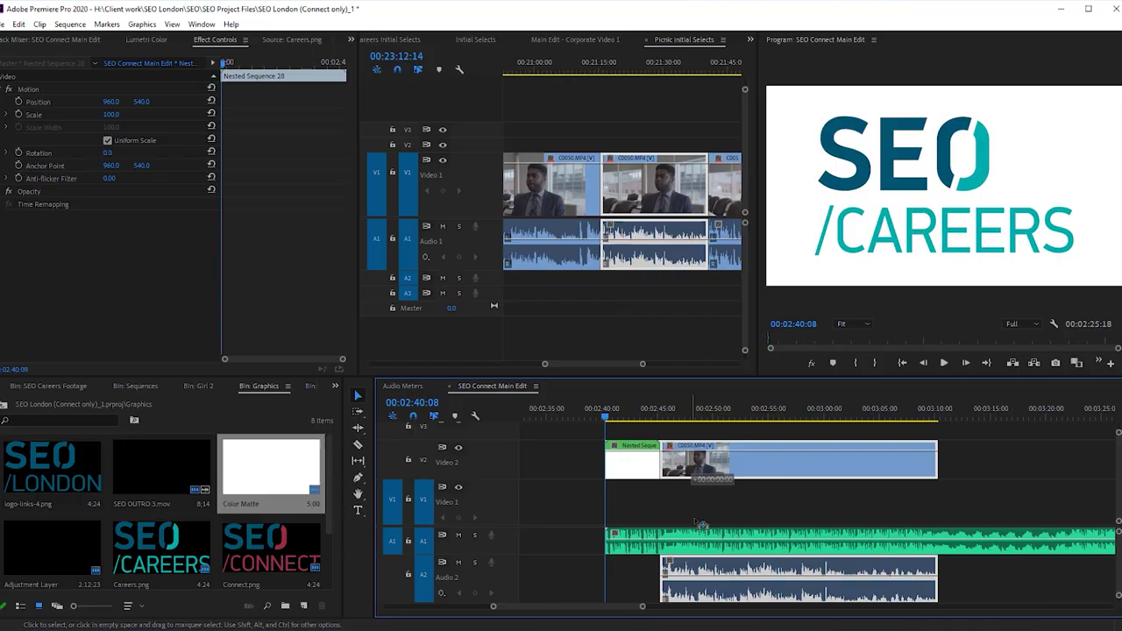
left_click_drag(608, 583, 664, 586)
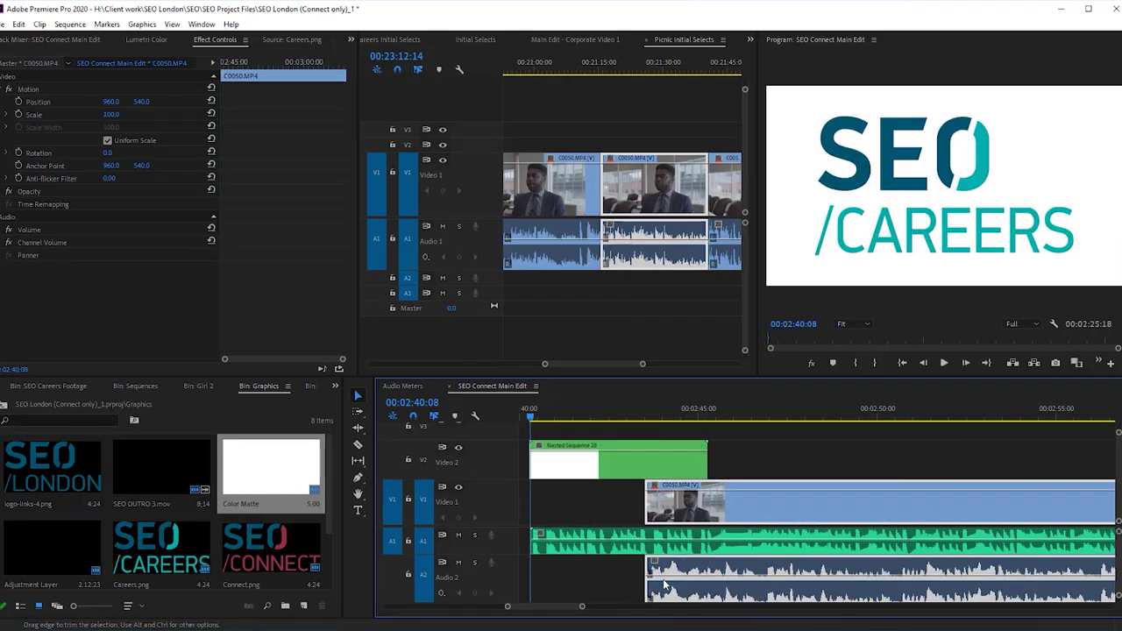
key("minus")
left_click_drag(568, 418, 620, 423)
scroll(617, 175, "up", 3)
Step: Place C0011 after C0009, shorten it, and fill the interview gap with the C0051 select
left_click(609, 69)
left_click_drag(627, 181, 688, 462)
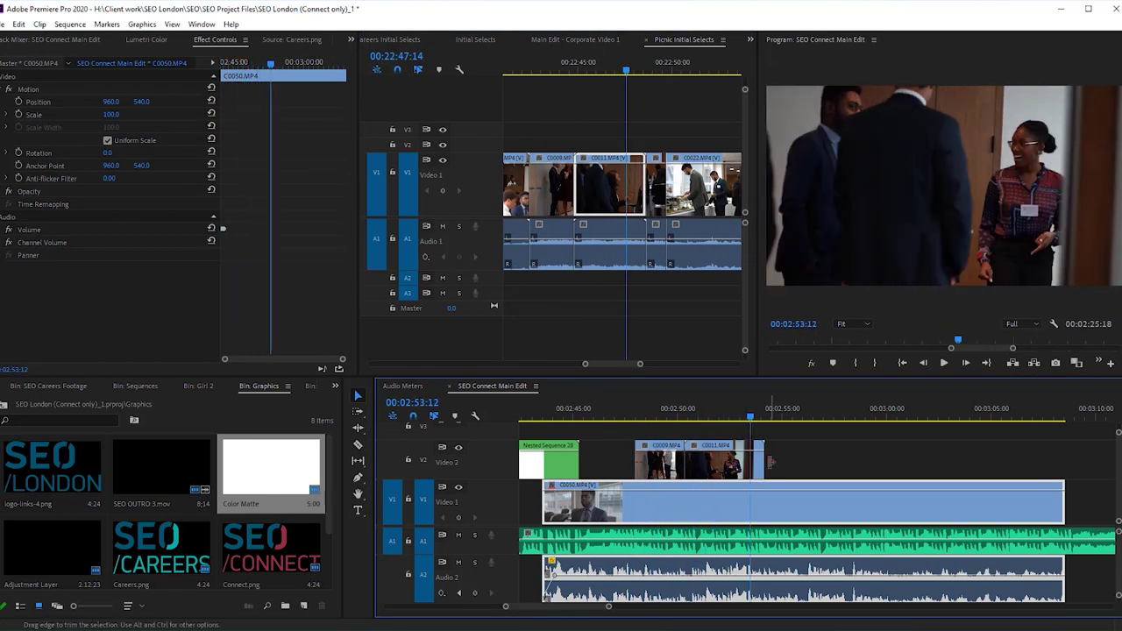
left_click_drag(770, 462, 745, 462)
scroll(614, 184, "up", 3)
left_click_drag(361, 219, 269, 219)
left_click(577, 71)
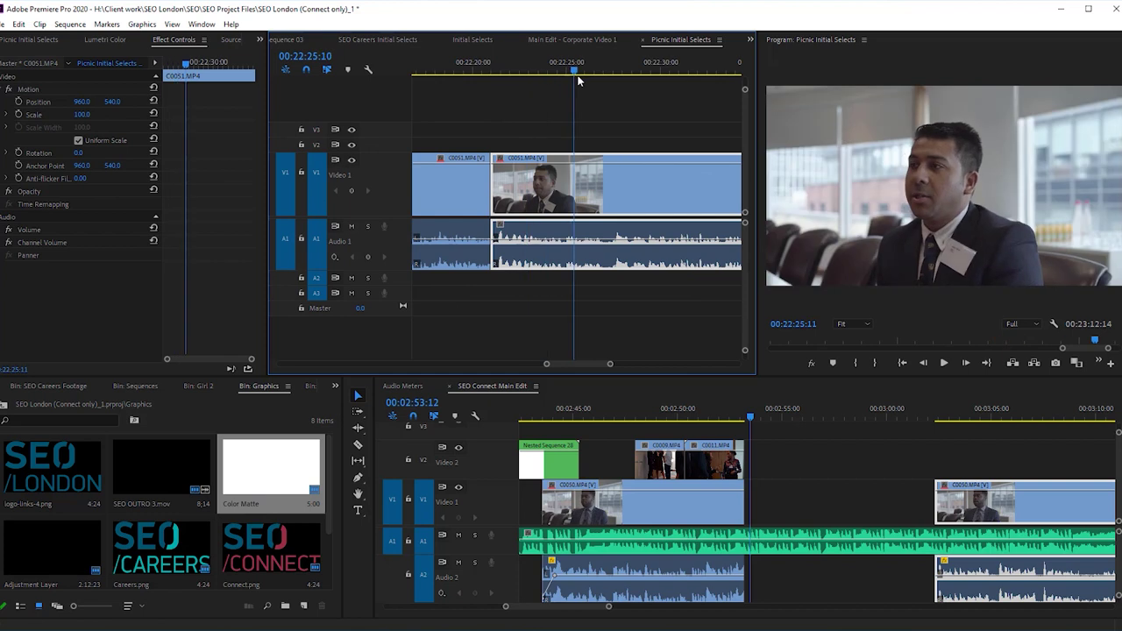
left_click_drag(525, 175, 771, 501)
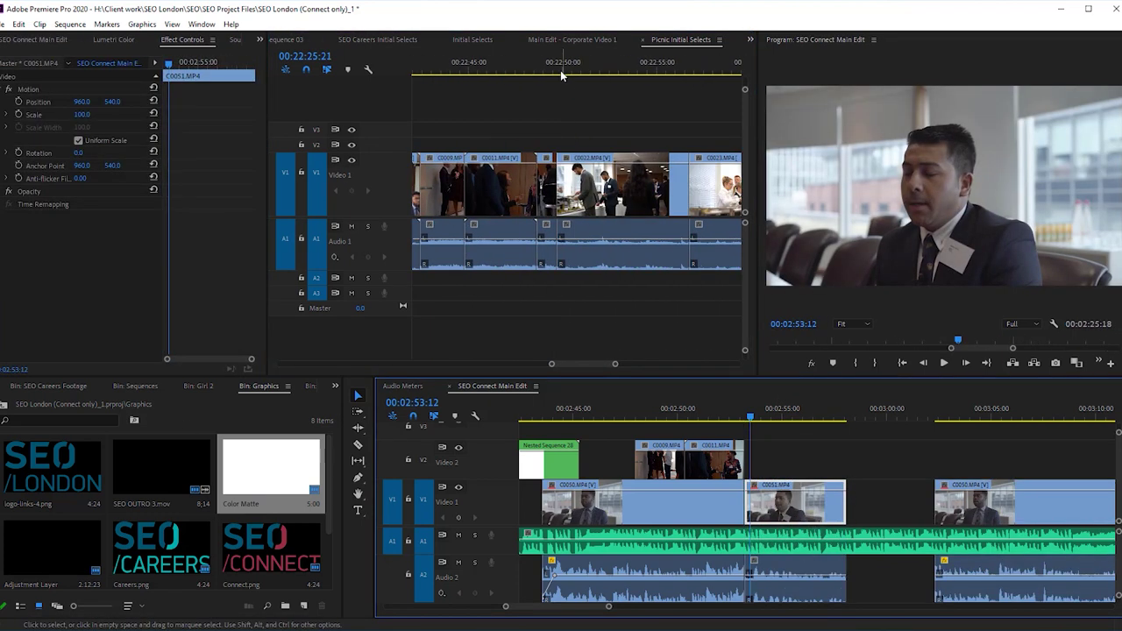
key("space")
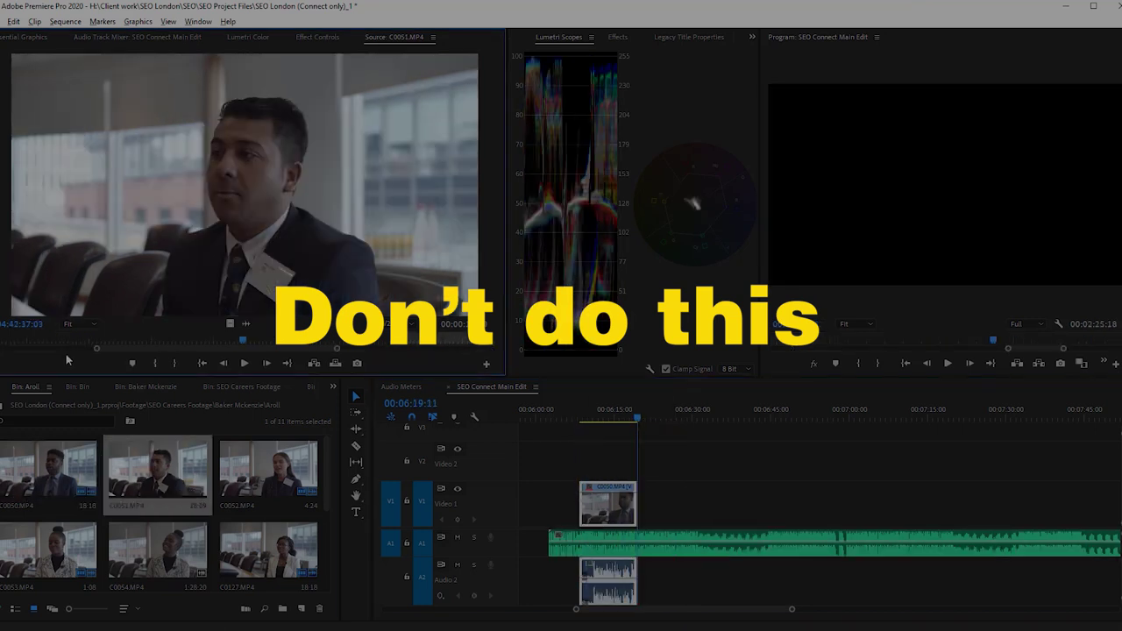
Step: Drop C0051 onto V2 at the main edit's playhead and browse the 'zoom in' effect presets
left_click_drag(648, 471, 646, 478)
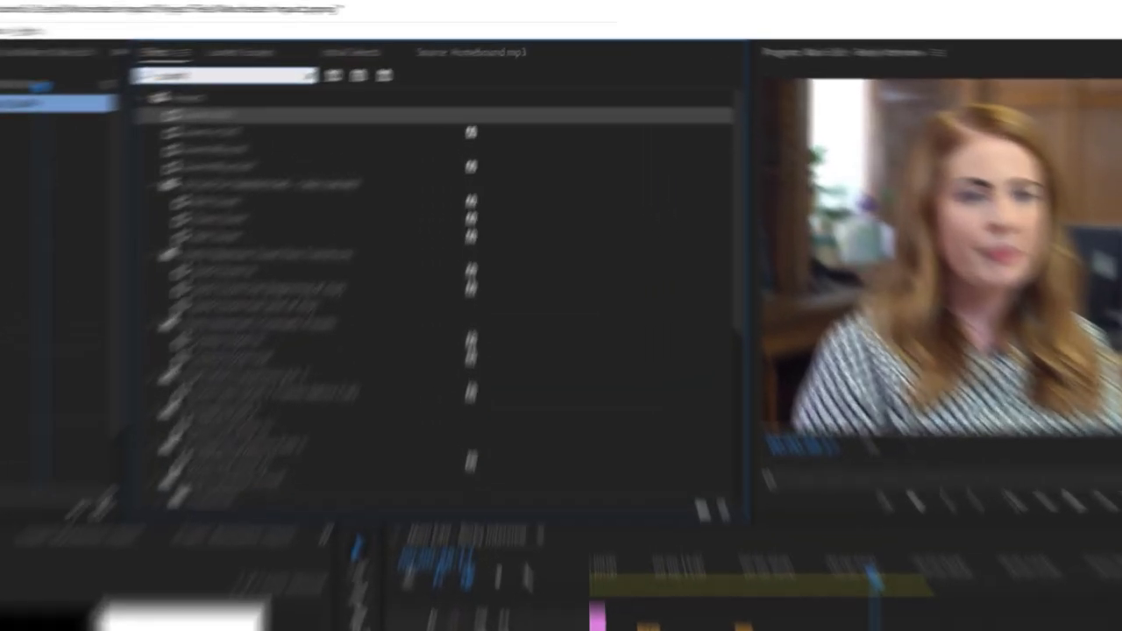
scroll(266, 337, "down", 1)
scroll(265, 348, "up", 1)
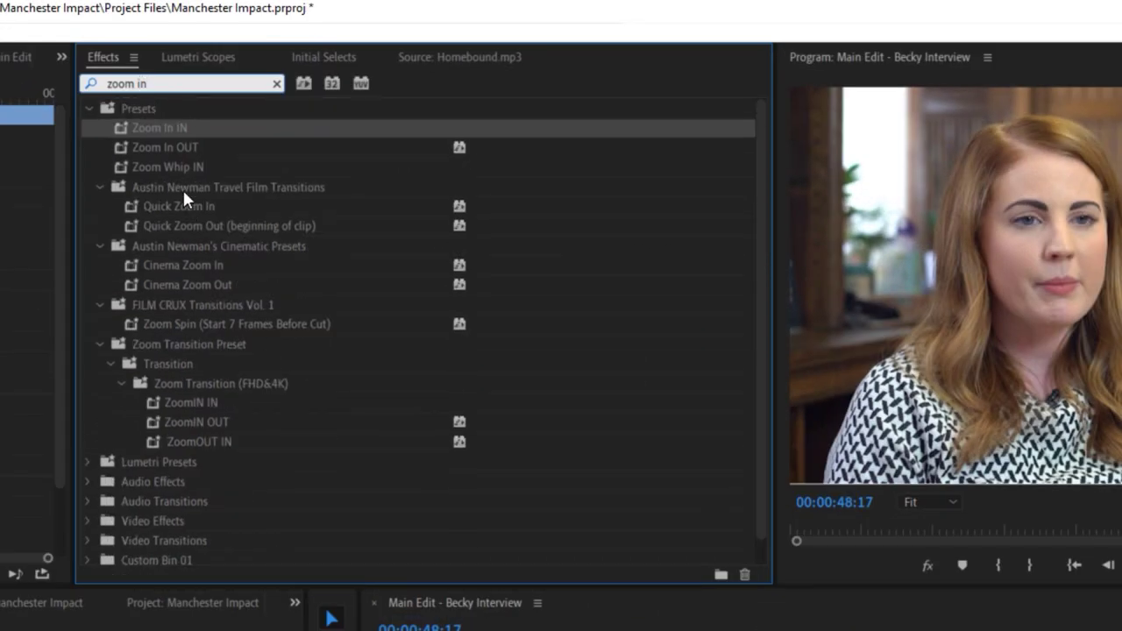
scroll(189, 154, "down", 1)
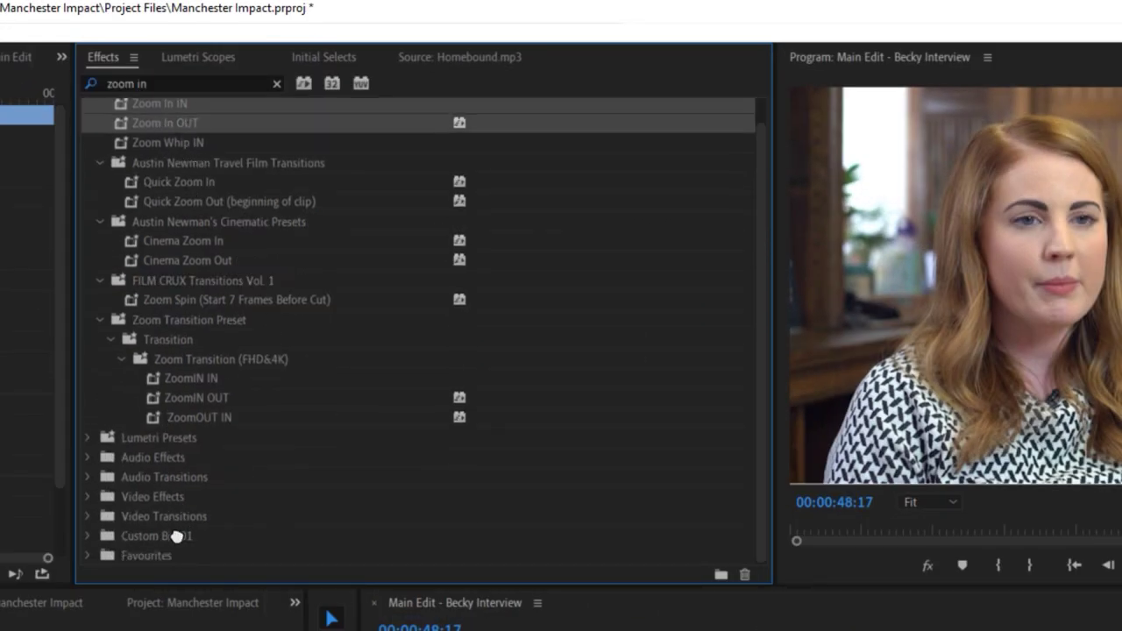